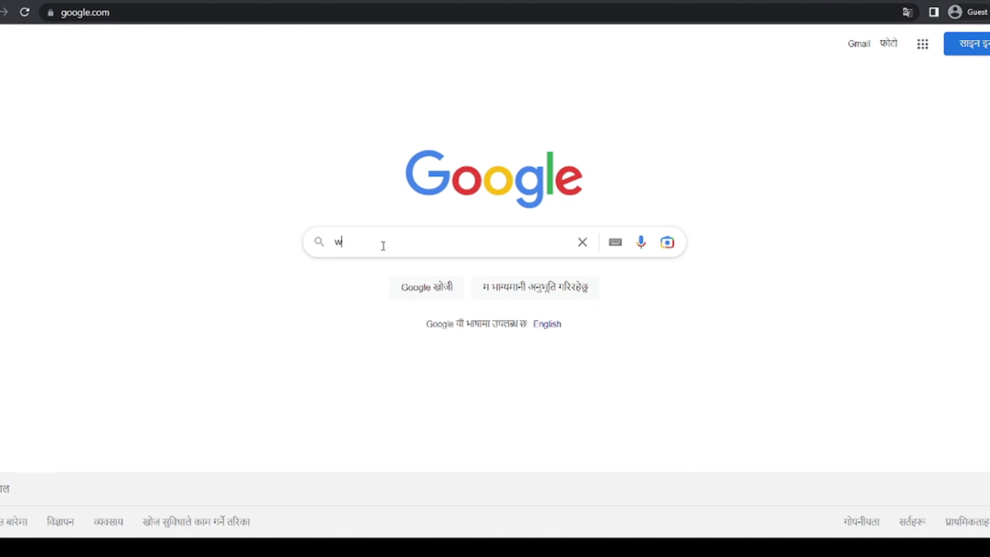
Search 'weather tomorrow' and browse the weather.com forecast for Ghattekulo, Bagmati, Nepal
text(eather)
click(388, 324)
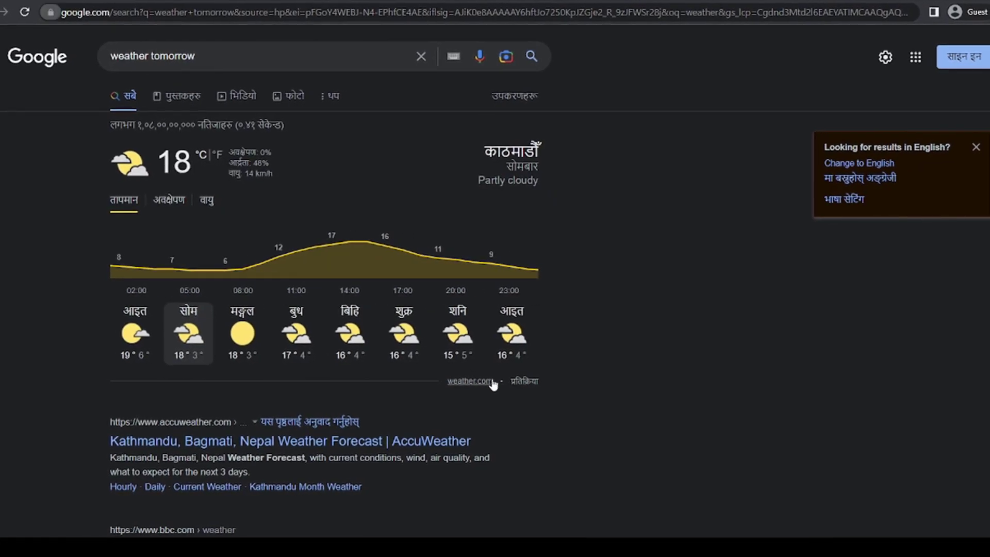
click(470, 382)
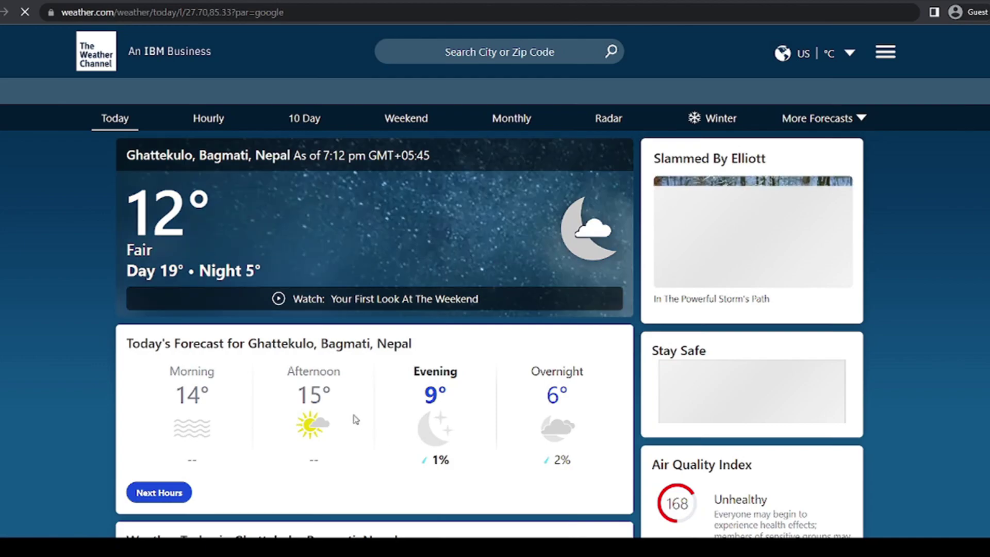
scroll(355, 419, down, 6)
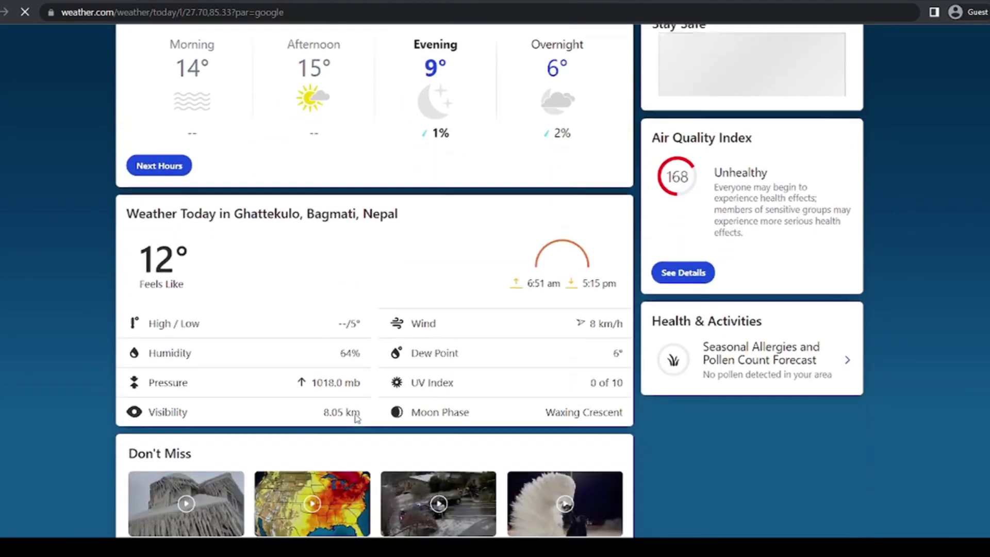
scroll(356, 417, down, 4)
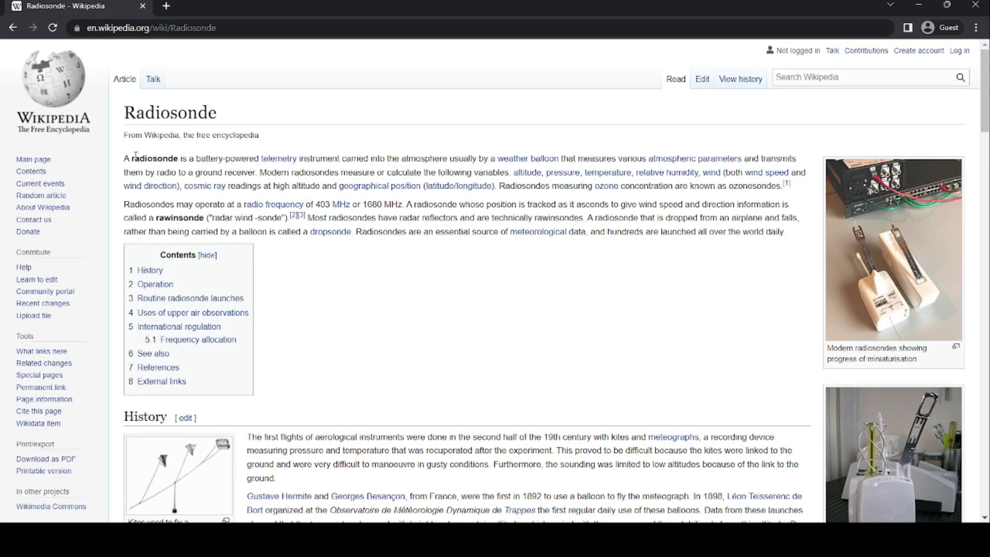
Select the Radiosonde article's opening sentence, view the 1936 balloon launch photo, and read further down
drag(183, 162, 617, 159)
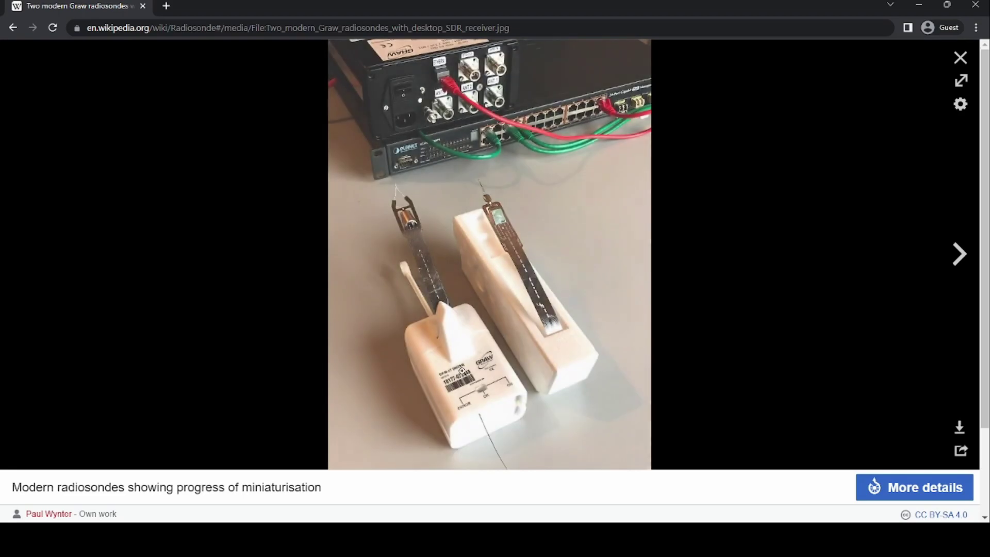
click(13, 28)
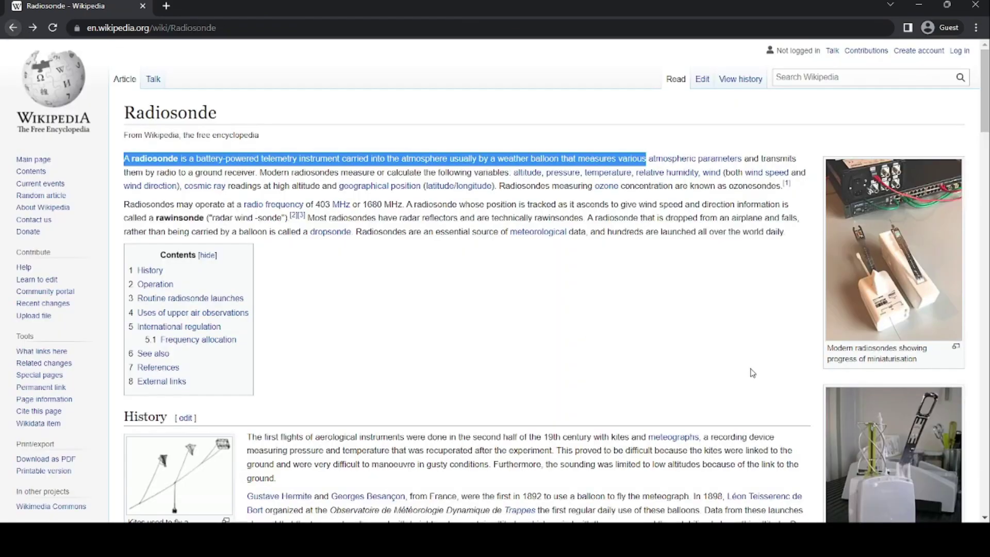
scroll(753, 373, down, 10)
scroll(889, 394, down, 5)
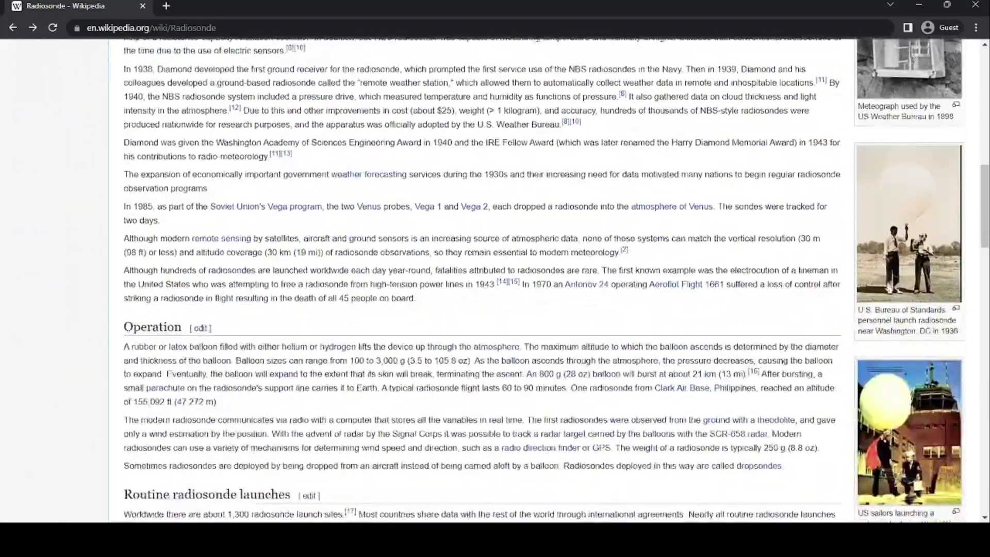
click(887, 261)
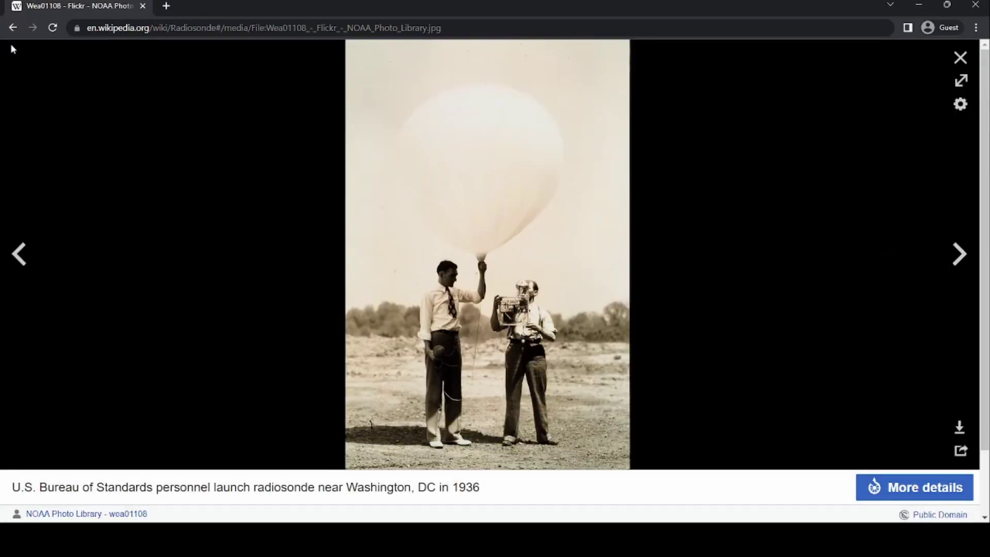
click(13, 28)
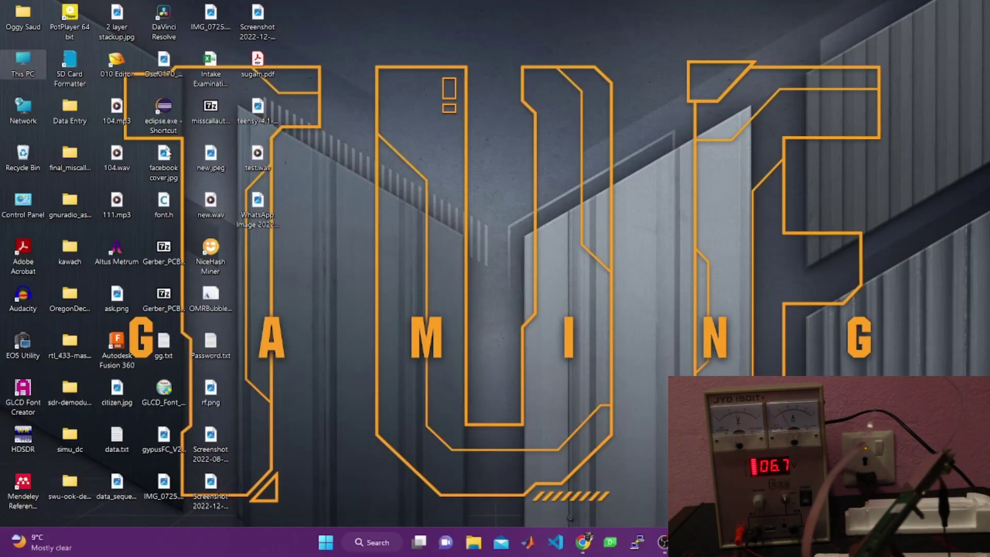
Run SDRSharp.exe from D:\Applications\sdrsharp-x86_2 in File Explorer
key(super+e)
double_click(384, 113)
double_click(221, 135)
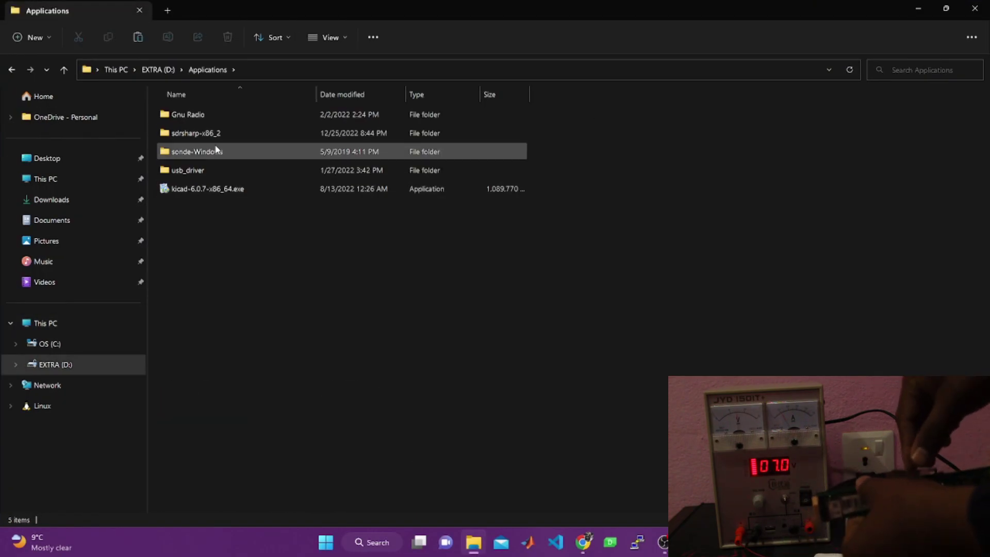
double_click(243, 152)
scroll(256, 279, down, 5)
double_click(250, 300)
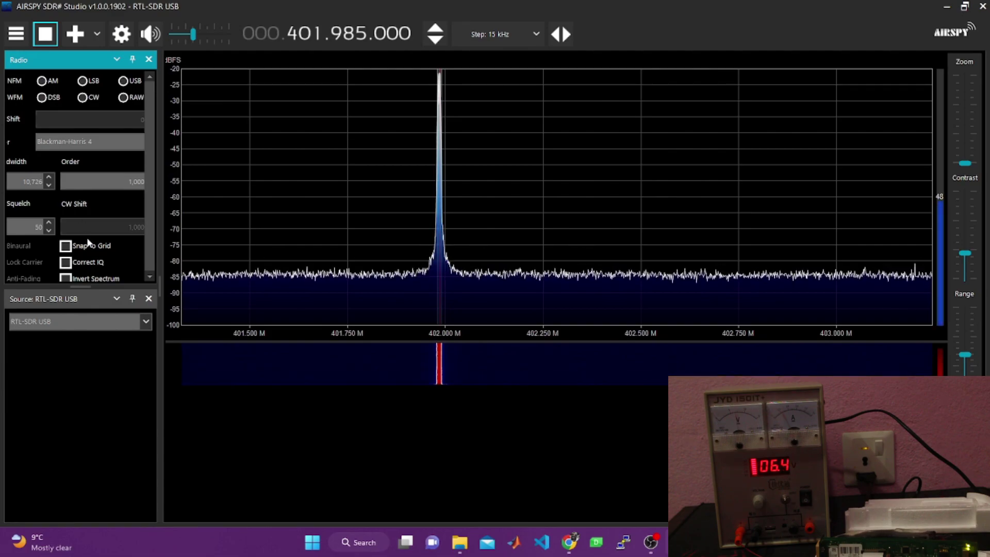
Zoom the spectrum onto the 401.985 MHz signal and set demodulation to NFM
drag(966, 164, 972, 139)
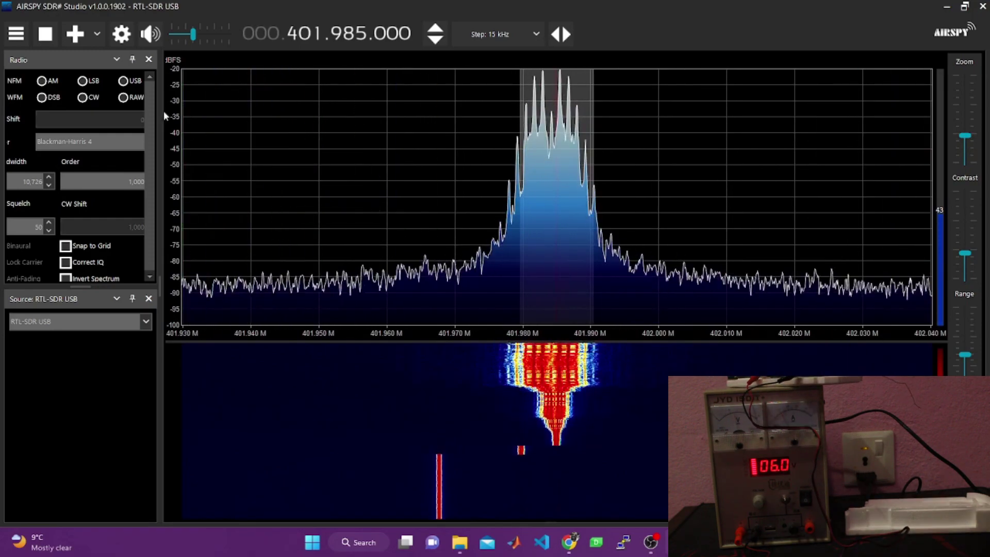
click(124, 97)
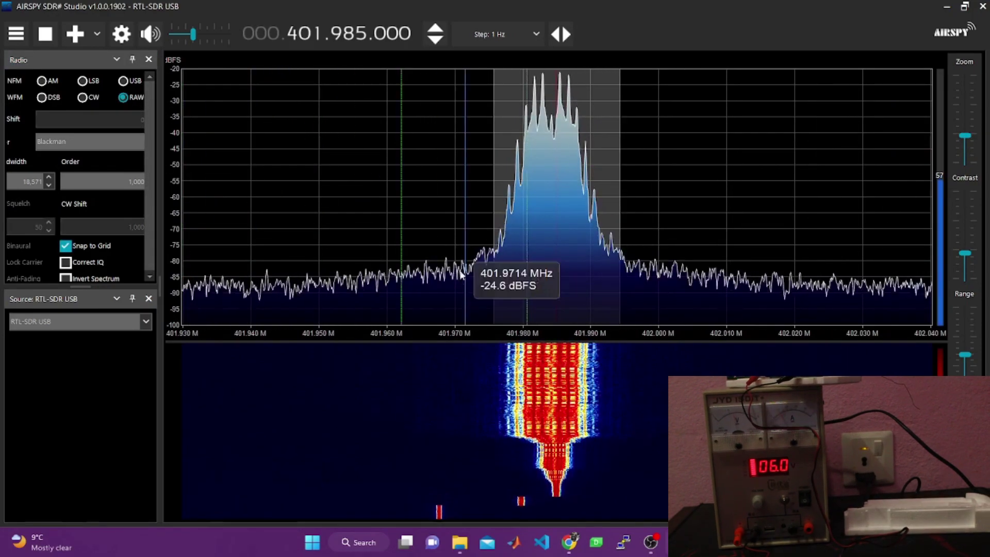
click(13, 83)
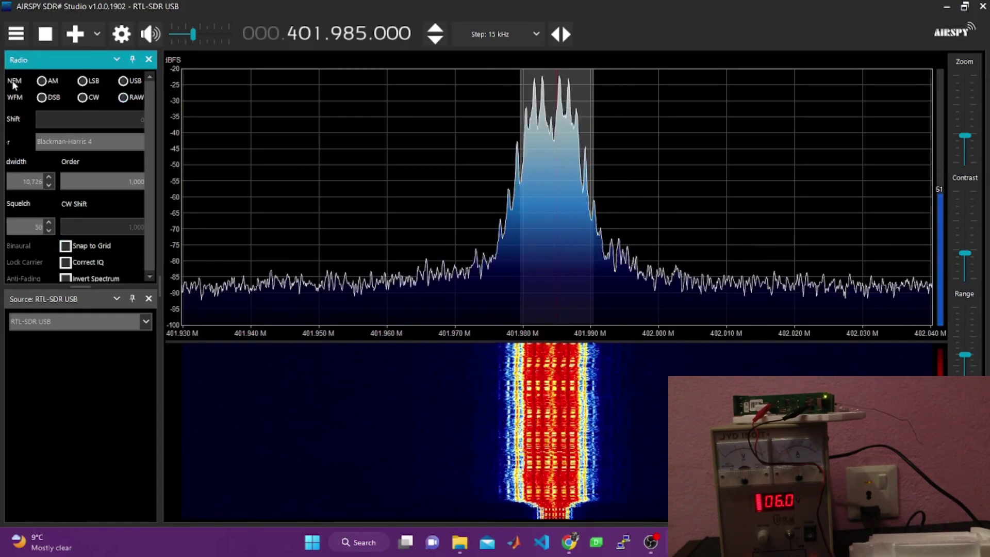
Find Control Panel through Windows search and open its Sound settings
click(360, 541)
text(cont)
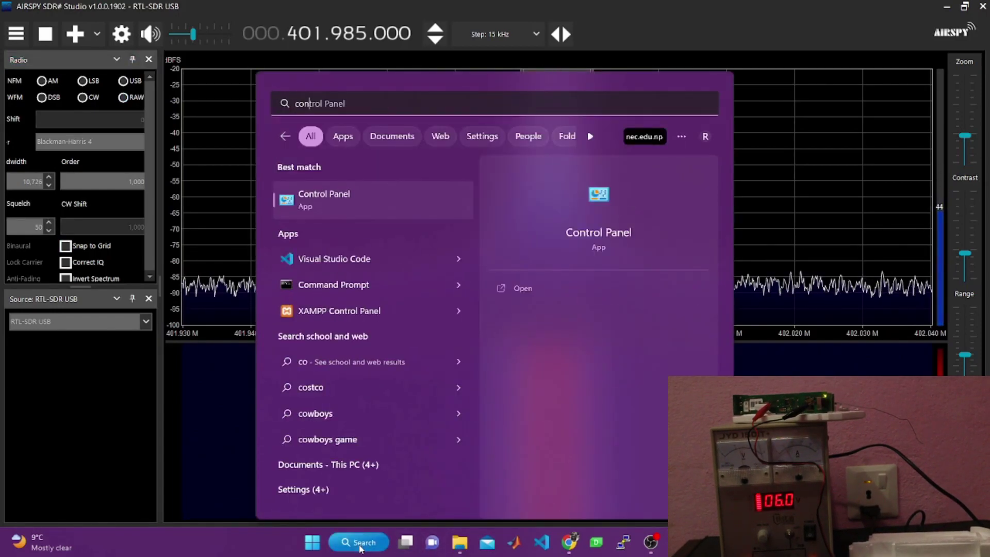
click(348, 216)
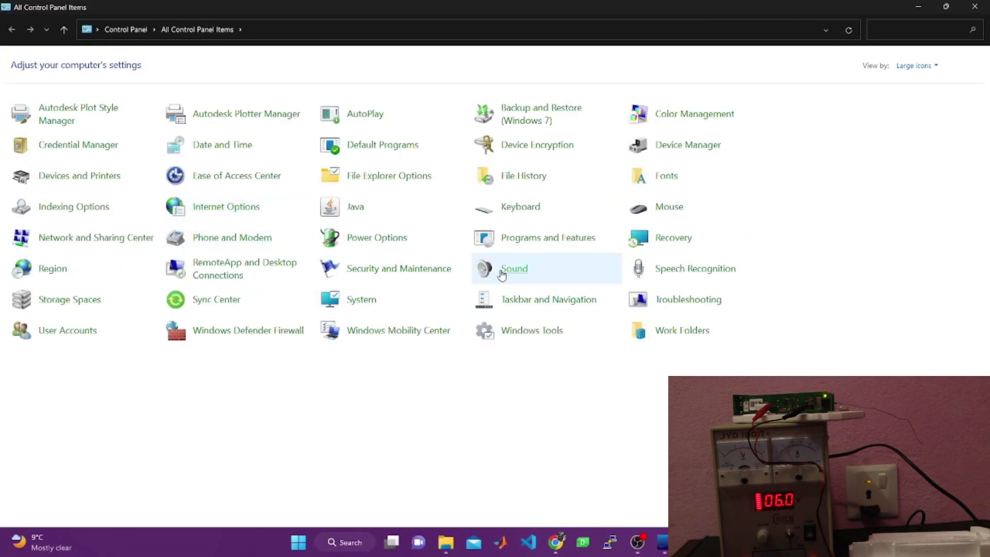
click(500, 281)
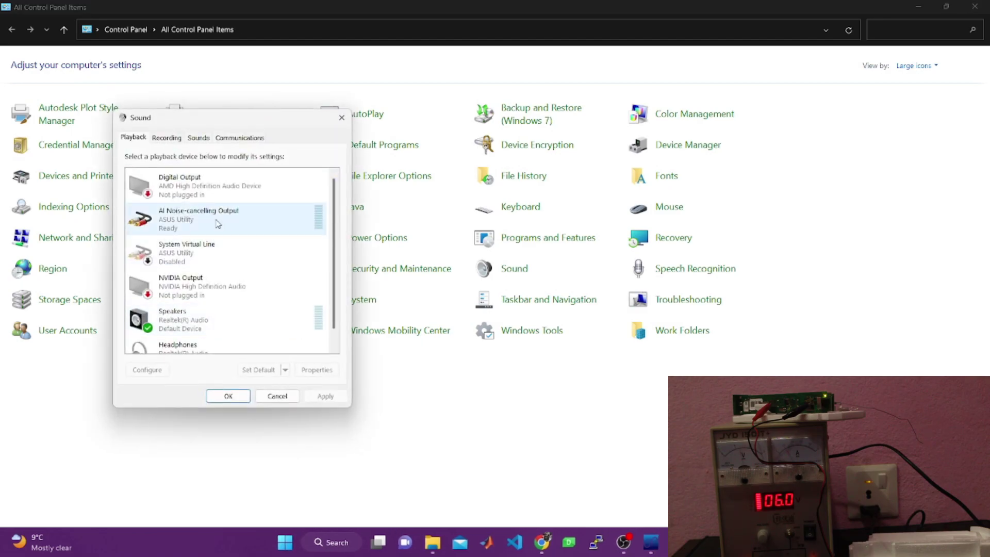
Enable Stereo Mix, make it the default recording device, and confirm with OK
click(165, 139)
right_click(179, 321)
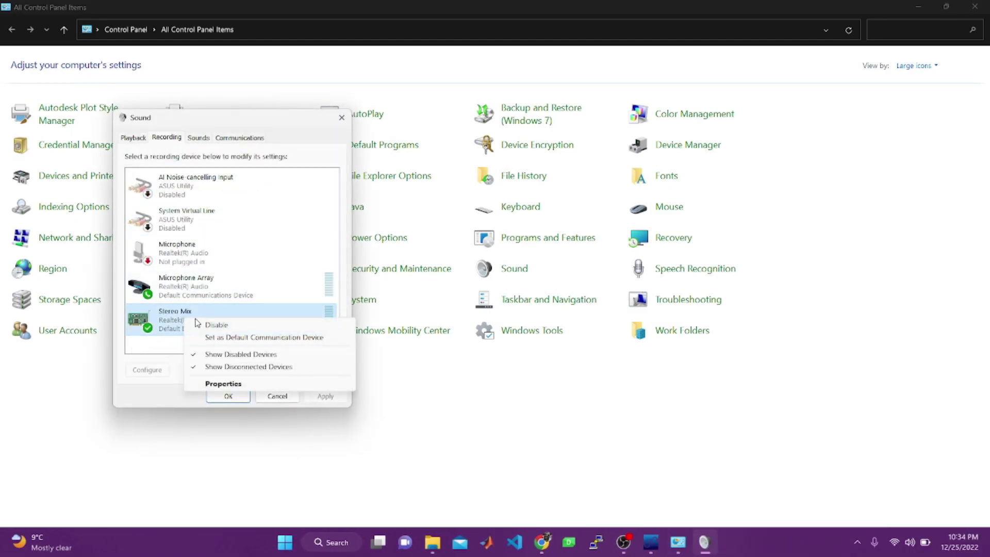
click(179, 321)
right_click(190, 321)
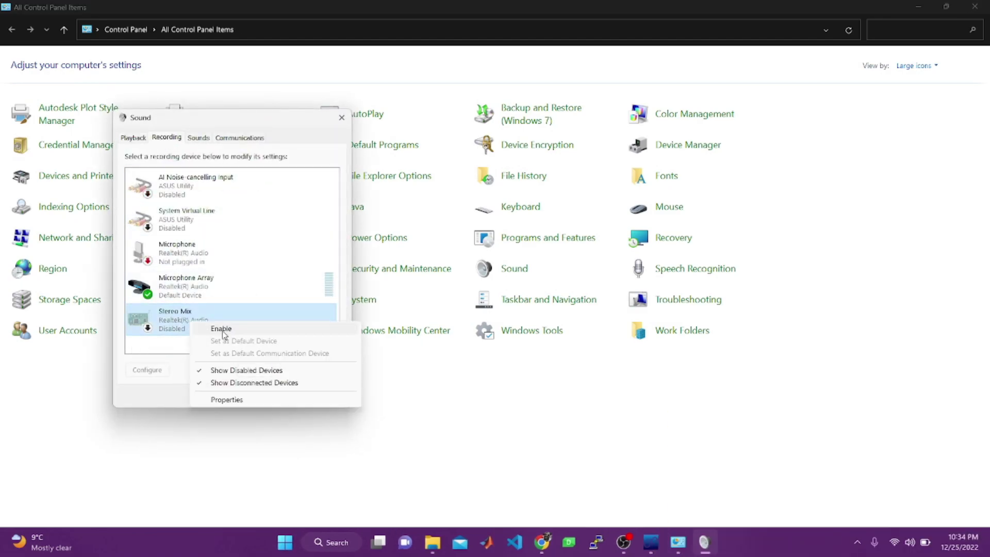
click(237, 330)
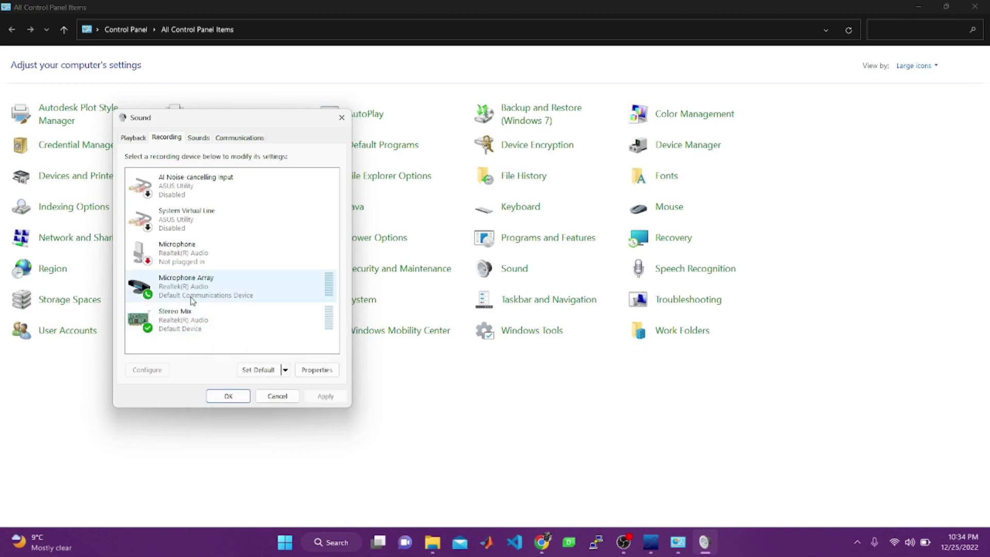
click(257, 370)
click(229, 397)
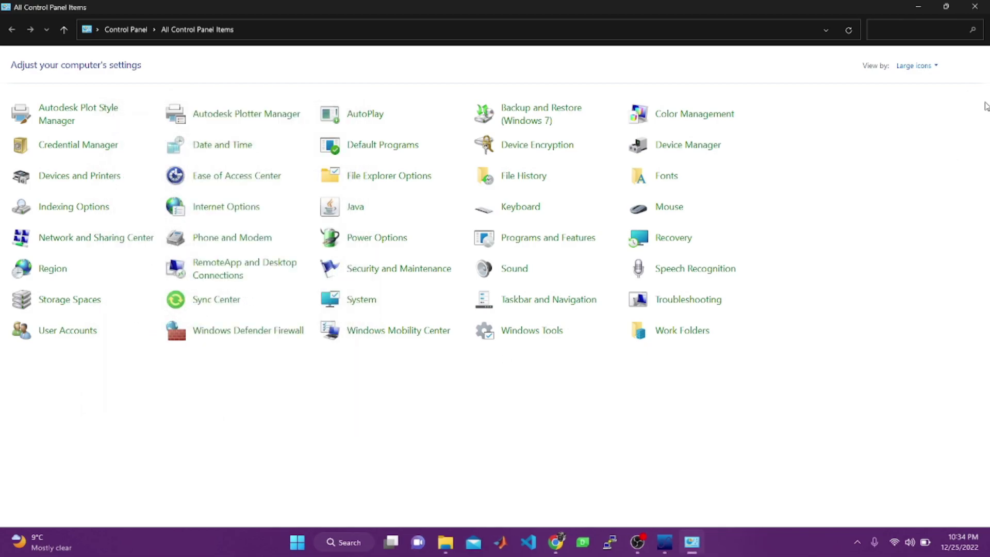
Minimize Control Panel, launch SondeMonitor via Windows search, and cancel the registration prompt
click(918, 6)
click(344, 542)
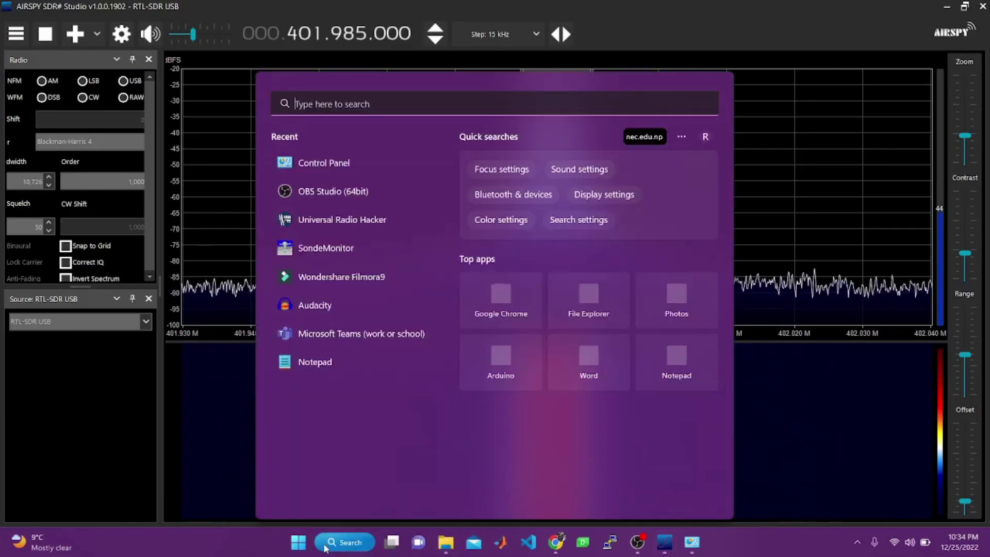
text(sondeMonitor)
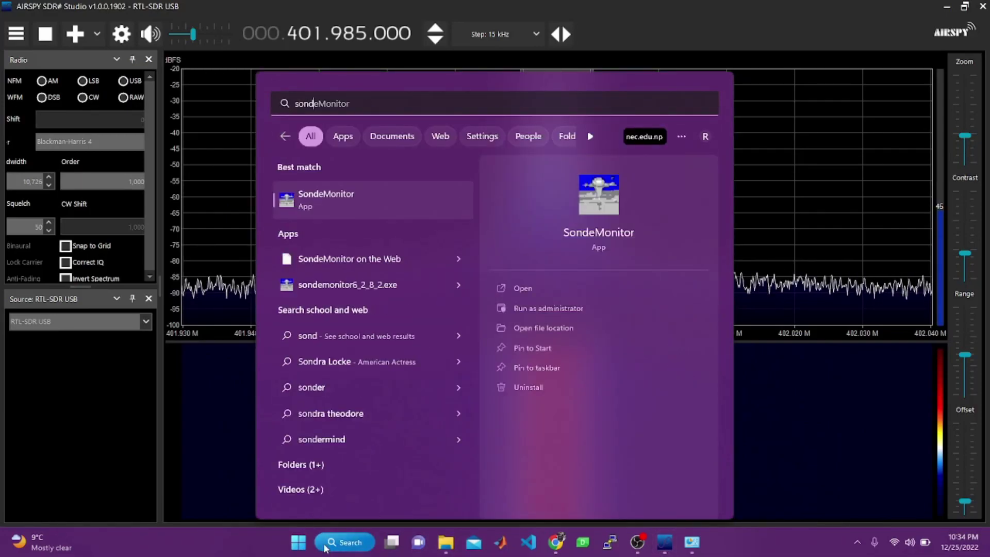
click(321, 205)
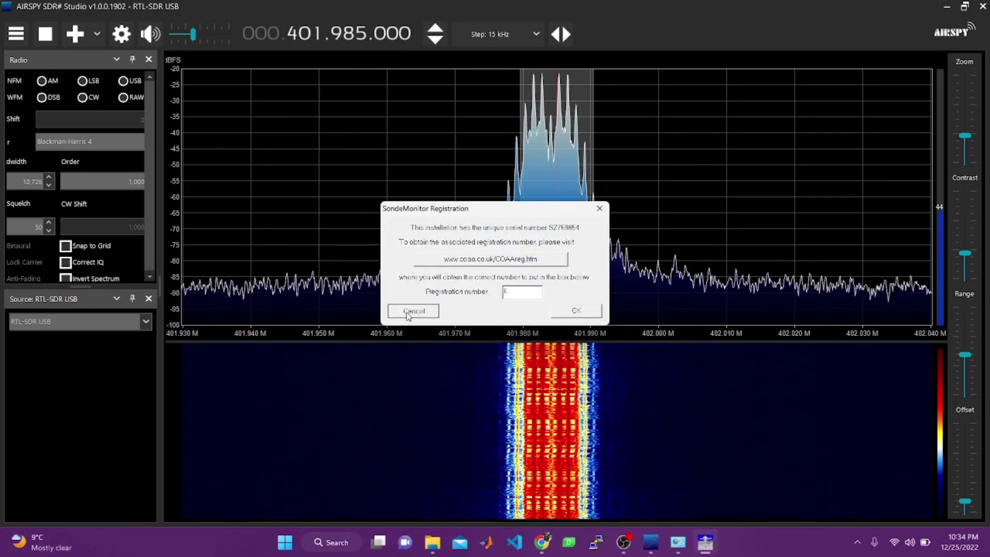
click(412, 310)
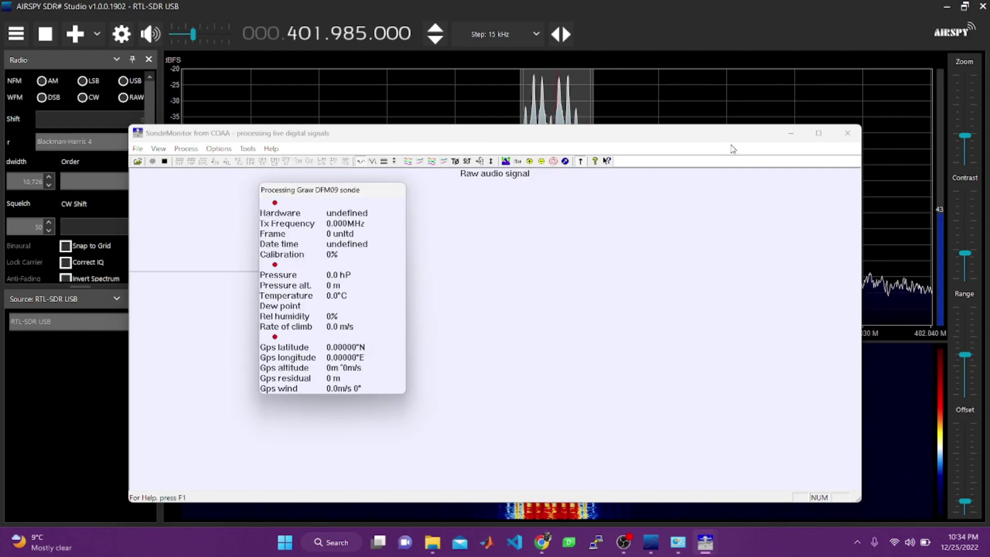
Place the sonde panel over SDR#, nudge tuning to 401.984621 MHz, raise volume, widen the filter
click(789, 137)
drag(299, 195, 745, 137)
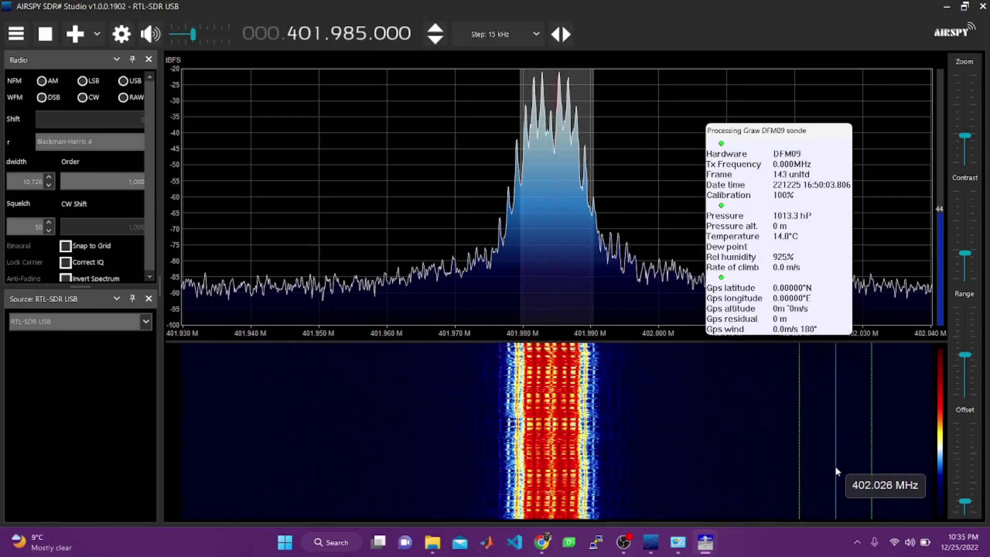
drag(541, 241, 567, 242)
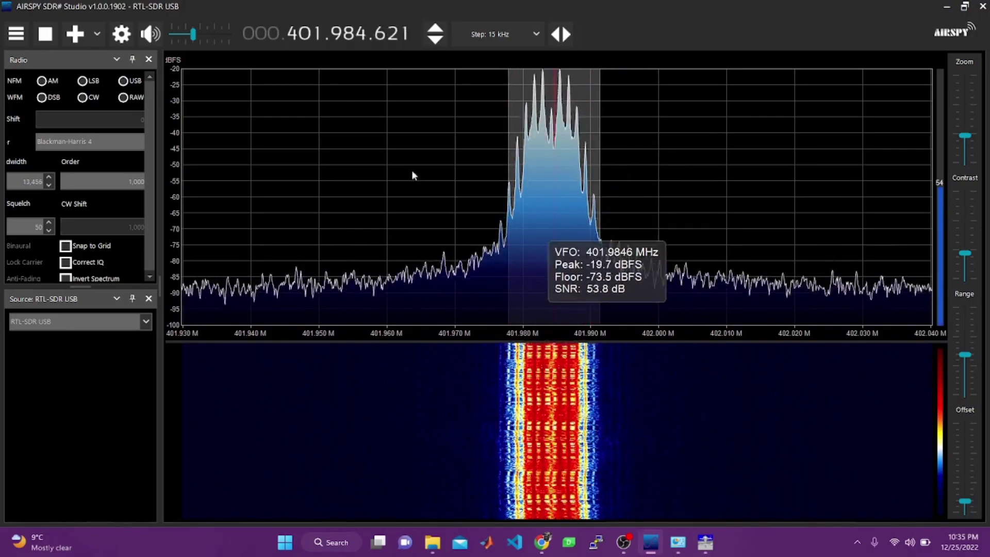
drag(193, 35, 205, 34)
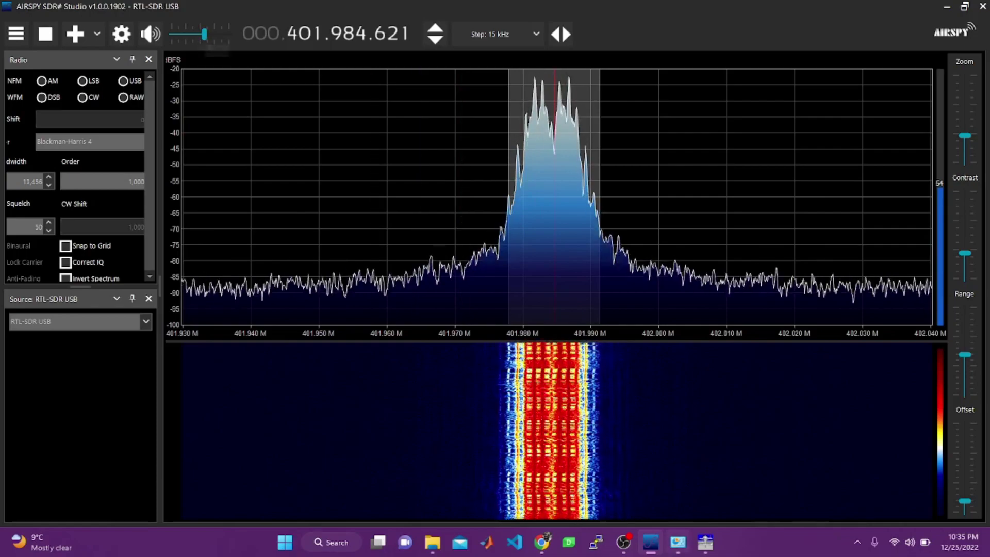
click(748, 494)
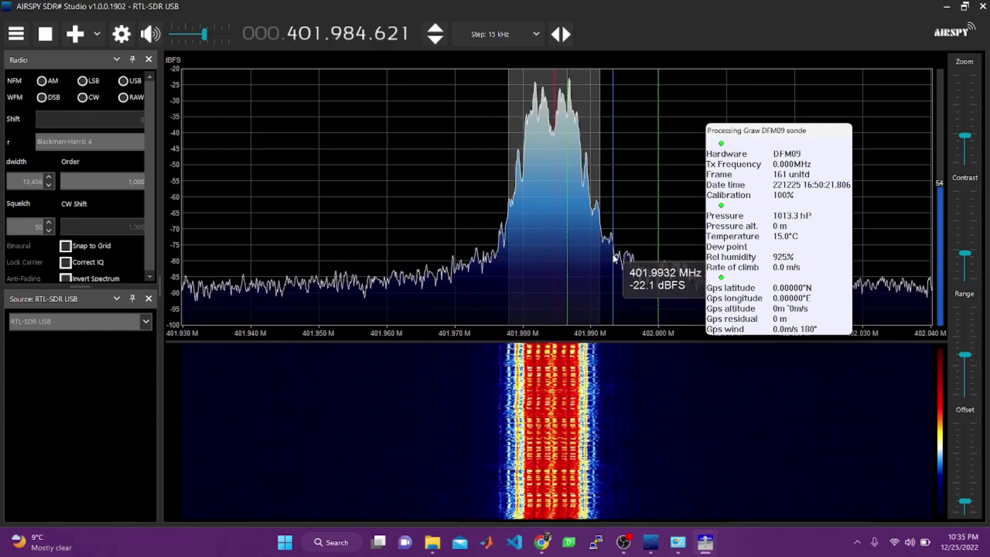
drag(600, 253, 614, 253)
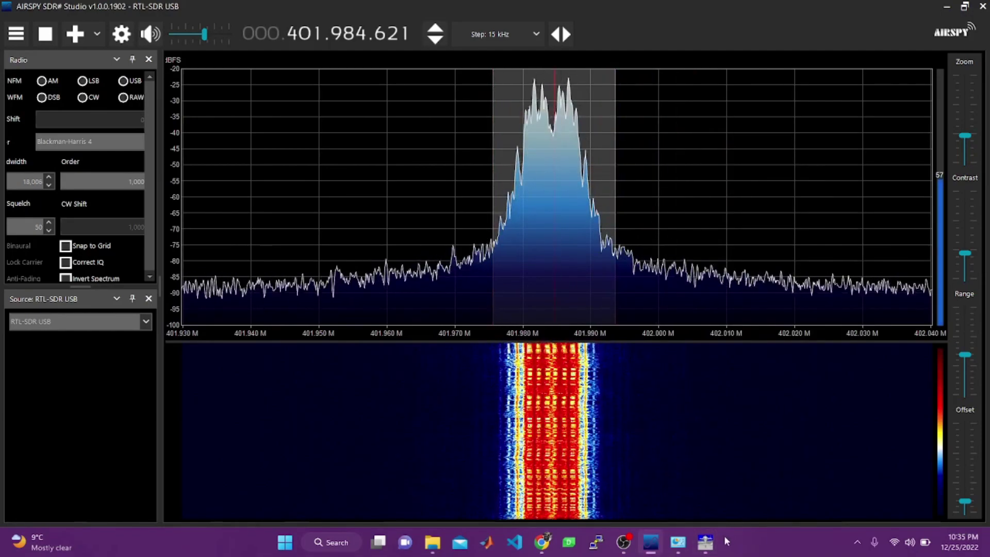